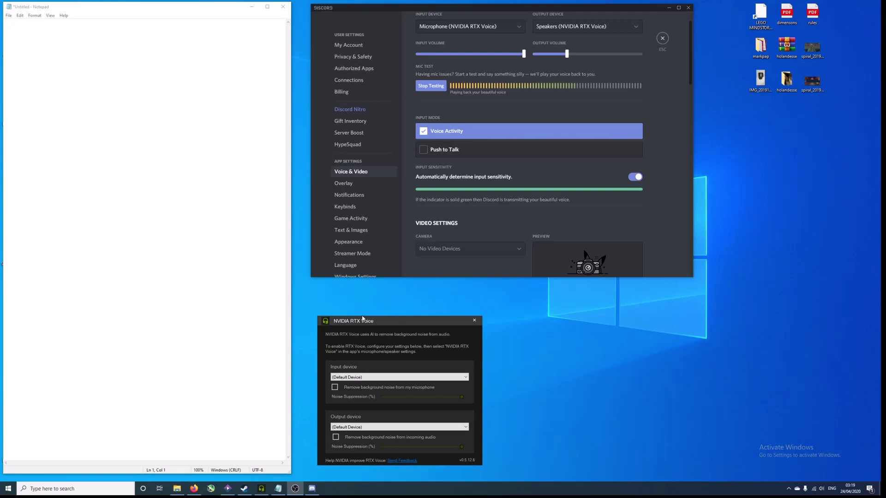
Examine Discord's voice settings, from the mic test meter and input mode down to the advanced Noise Suppression option
scroll(497, 171, "down", 5)
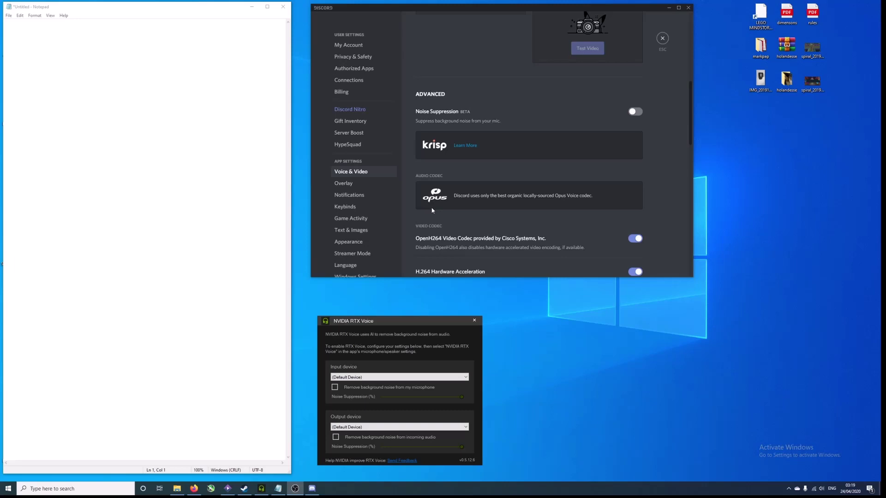
scroll(437, 206, "up", 8)
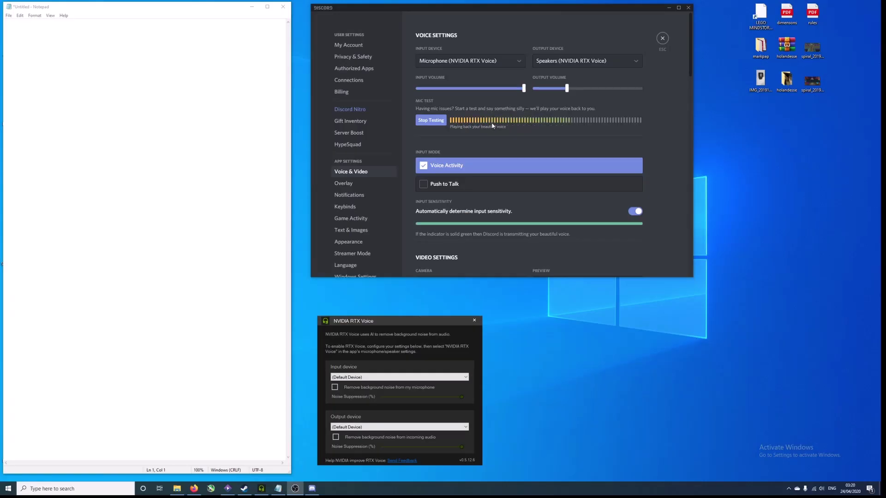
scroll(492, 126, "down", 3)
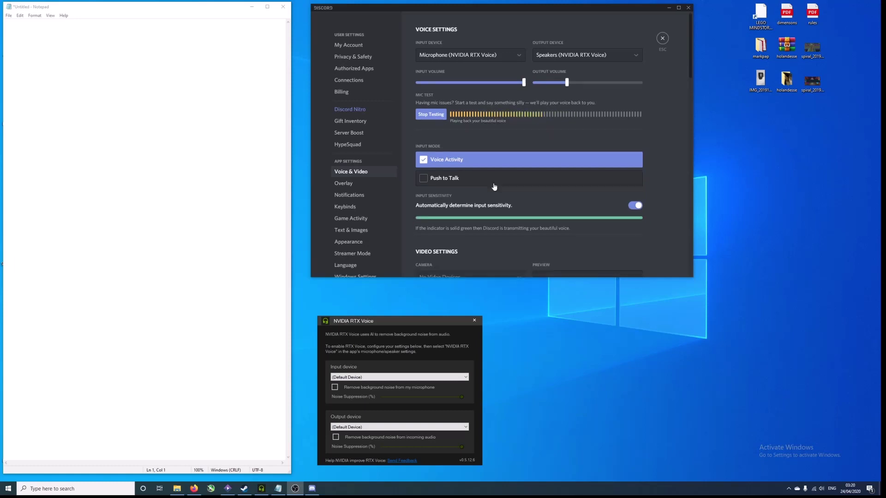
scroll(457, 184, "down", 5)
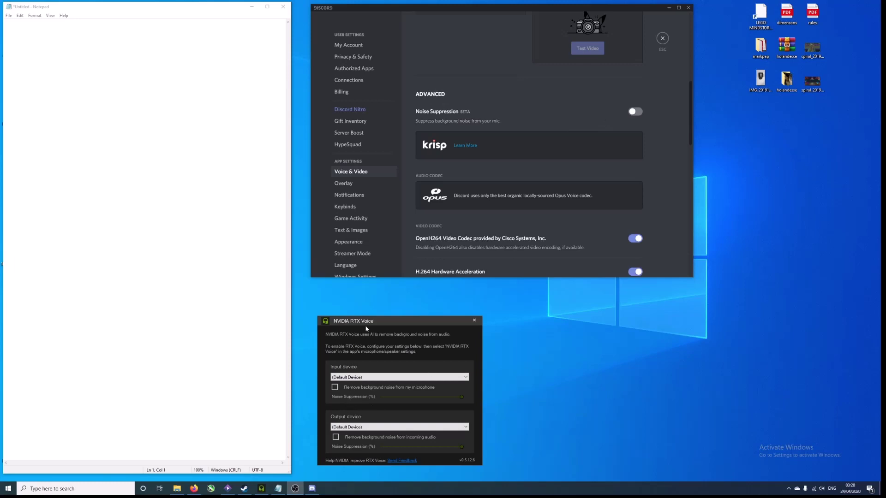
scroll(516, 220, "up", 10)
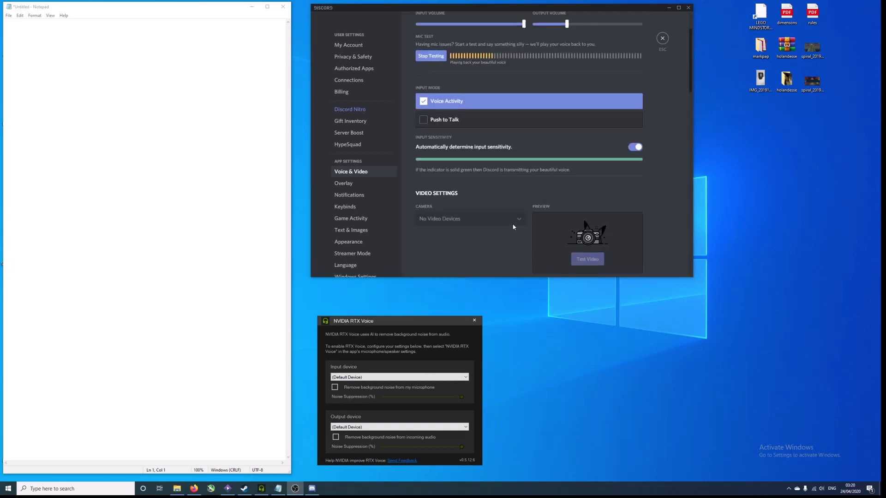
Enter "ppppp" in the blank Notepad document to produce keyboard noise for the running mic test
left_click(19, 25)
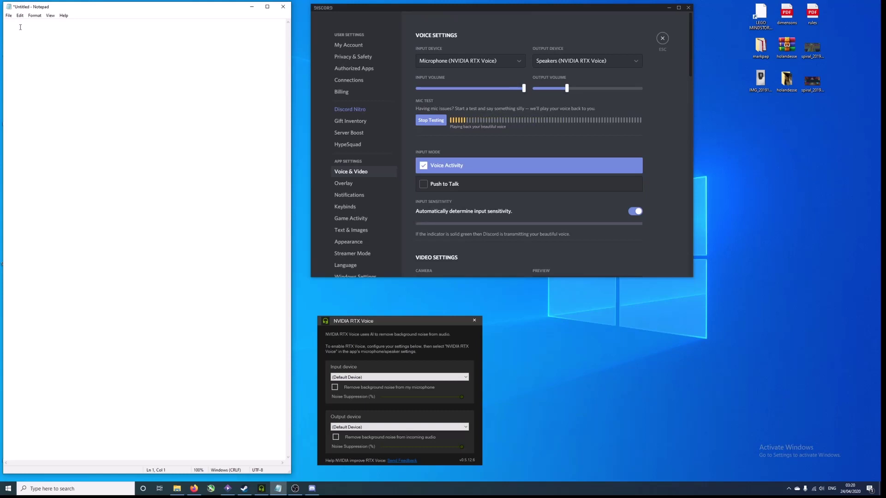
type("ppppp")
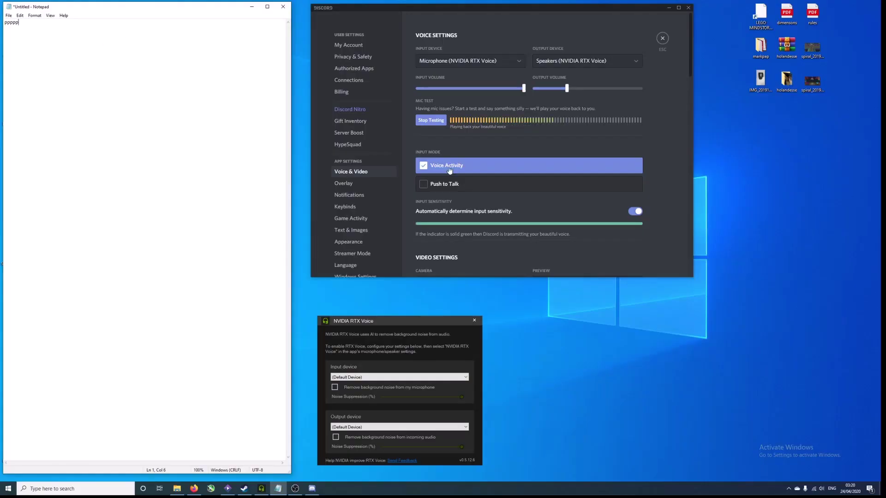
Enable the Krisp Noise Suppression option in Discord's advanced voice settings and return to the mic test
scroll(505, 172, "down", 5)
scroll(503, 172, "down", 3)
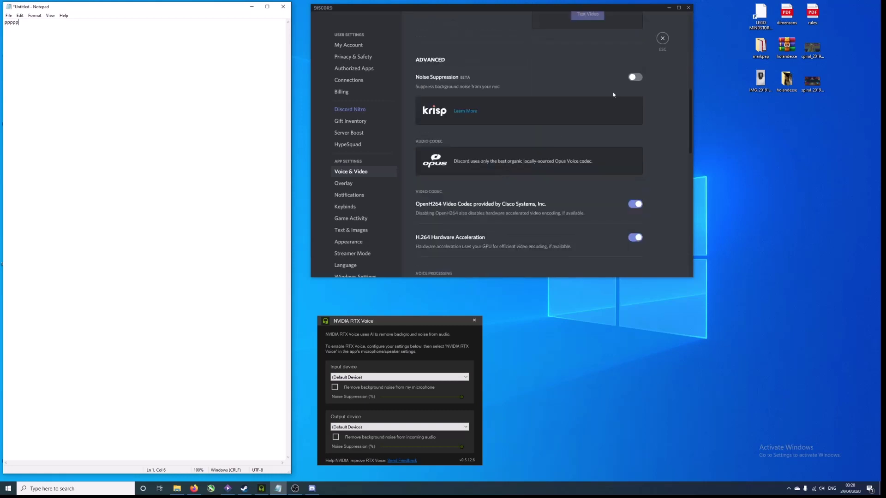
left_click(635, 77)
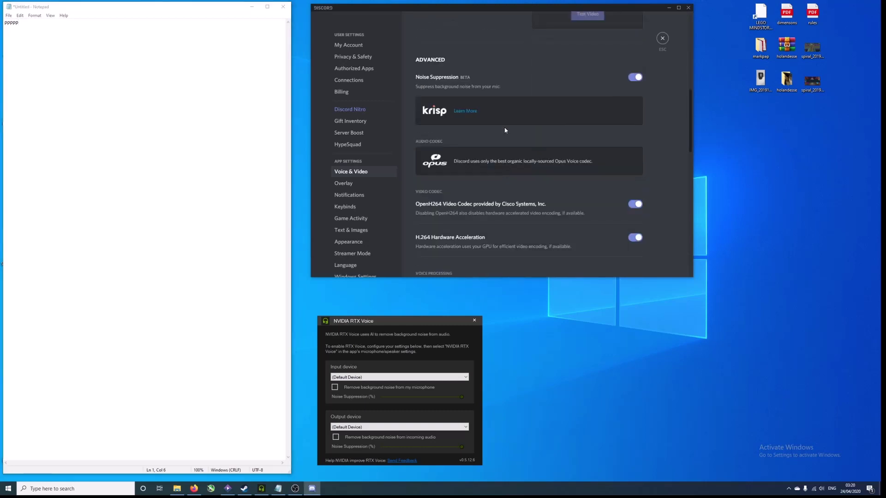
scroll(506, 144, "up", 10)
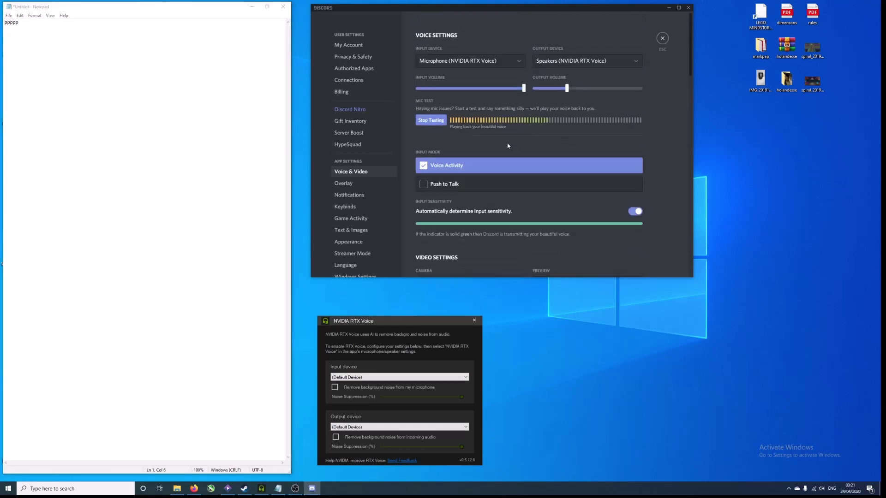
Replace the text in the Notepad document with "uuuuu" to test keyboard noise again
double_click(42, 29)
left_click(42, 29)
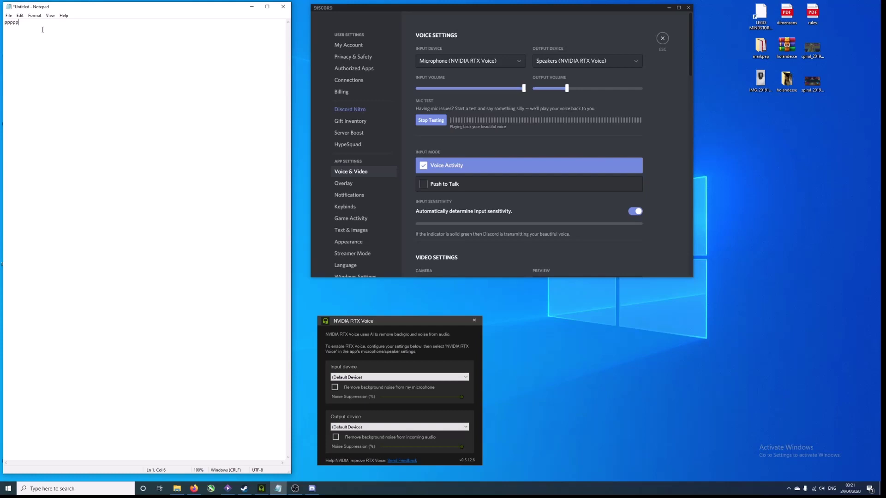
double_click(42, 29)
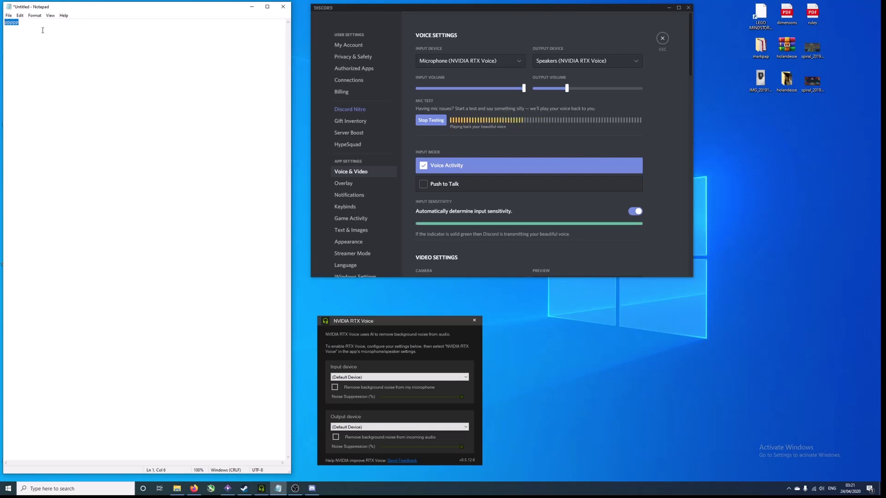
type("uuu")
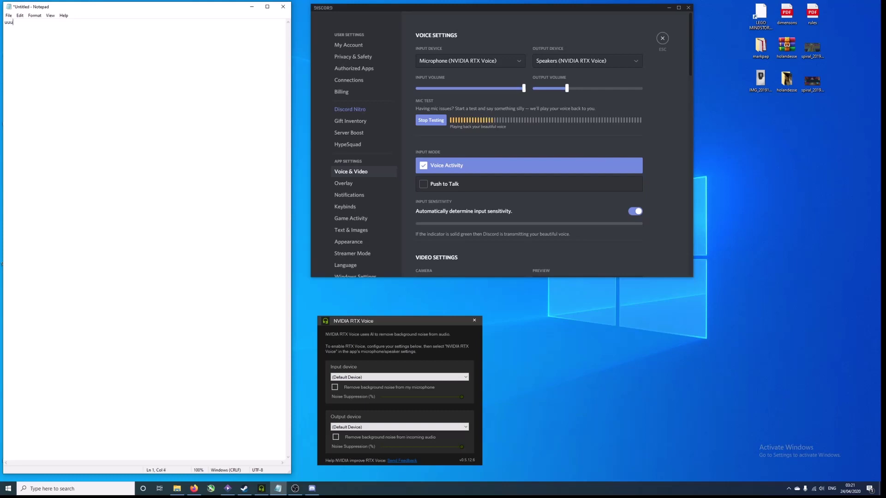
type("uu")
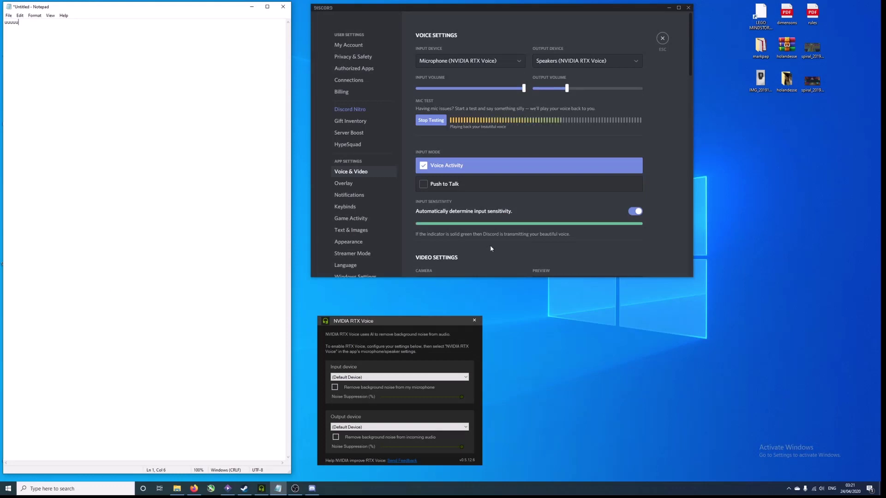
Disable Krisp Noise Suppression in Discord's advanced voice settings
scroll(487, 184, "down", 3)
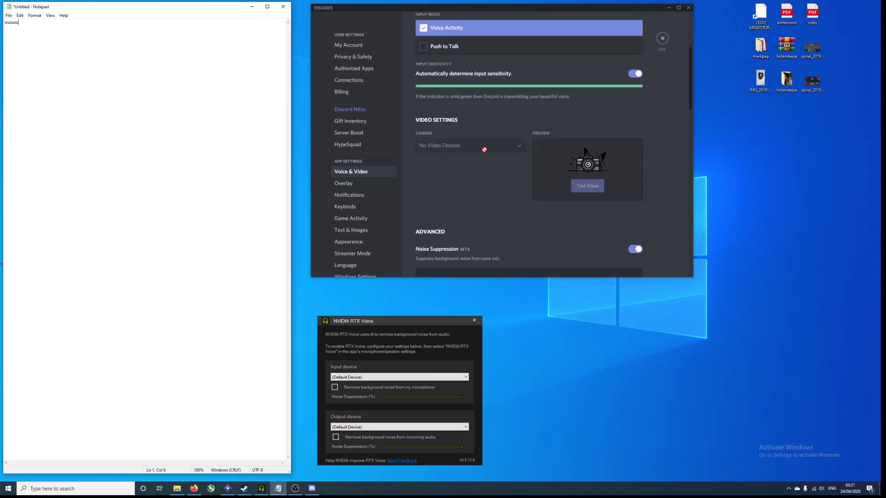
scroll(483, 149, "down", 3)
left_click(635, 111)
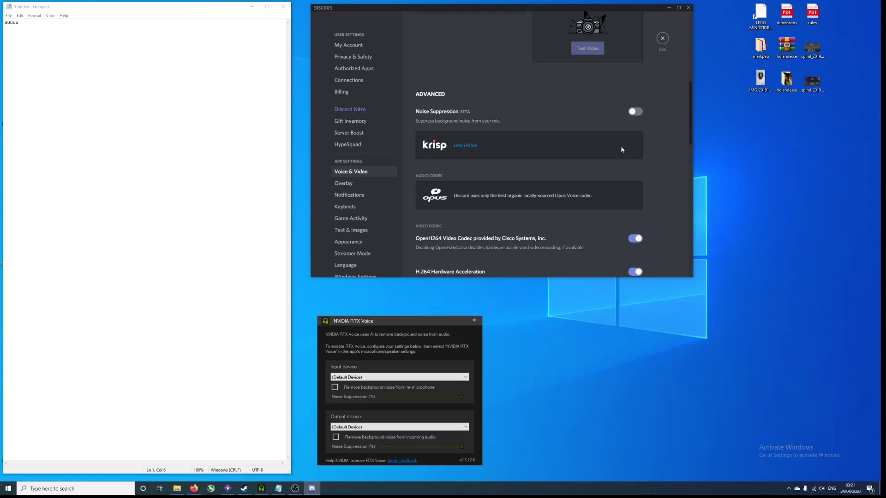
Toggle Krisp Noise Suppression on and off twice, checking how the Noise Reduction option under Voice Processing responds
scroll(621, 149, "down", 3)
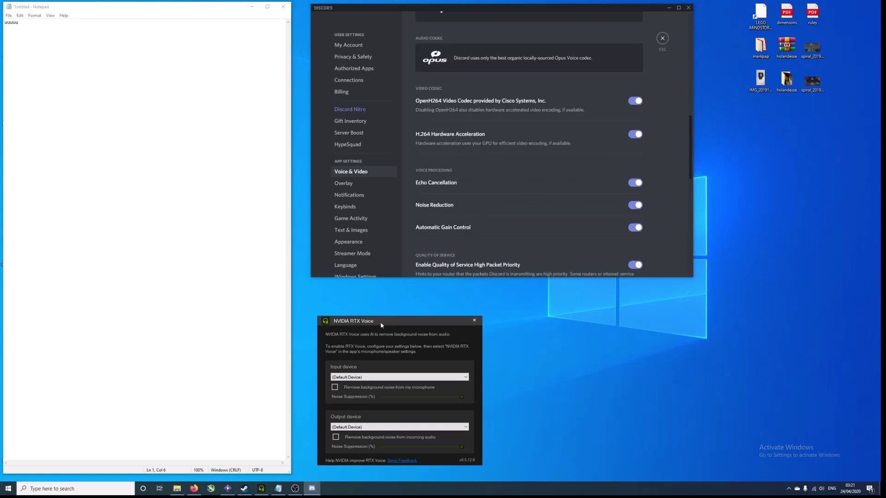
left_click(631, 208)
scroll(609, 220, "up", 4)
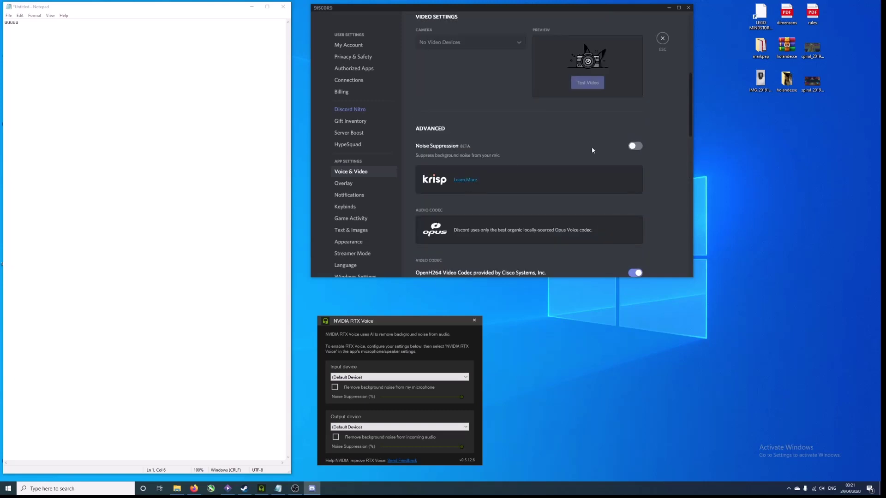
left_click(633, 146)
scroll(632, 148, "down", 4)
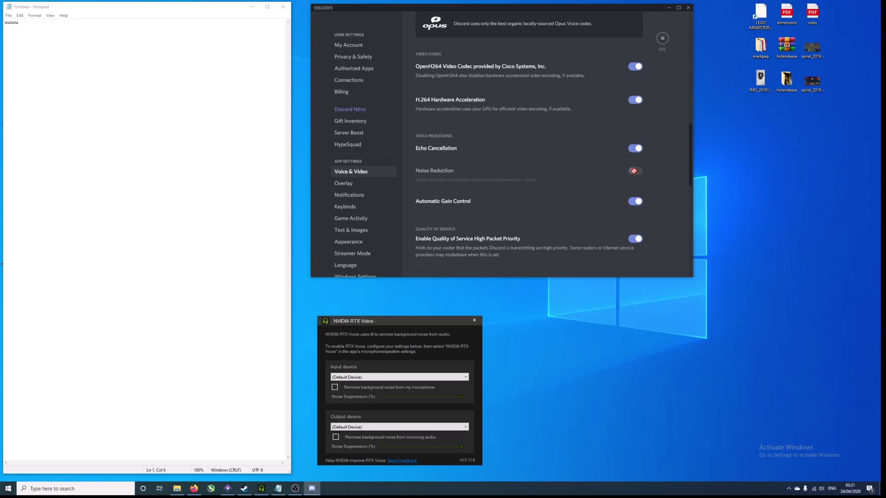
scroll(632, 172, "up", 4)
left_click(635, 146)
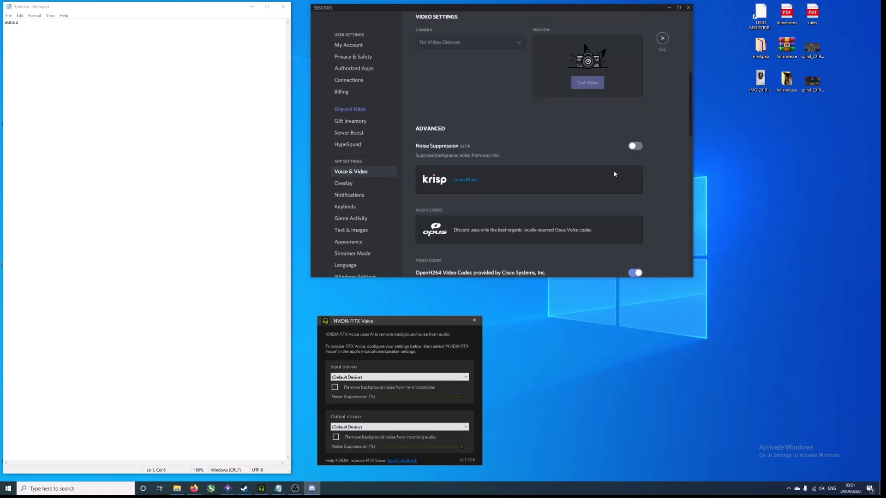
scroll(618, 178, "down", 4)
scroll(622, 169, "up", 4)
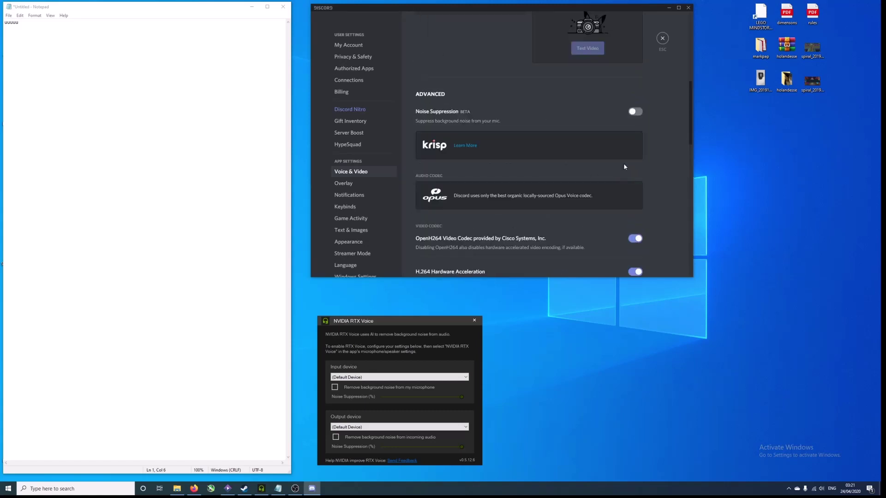
left_click(636, 113)
scroll(631, 115, "down", 5)
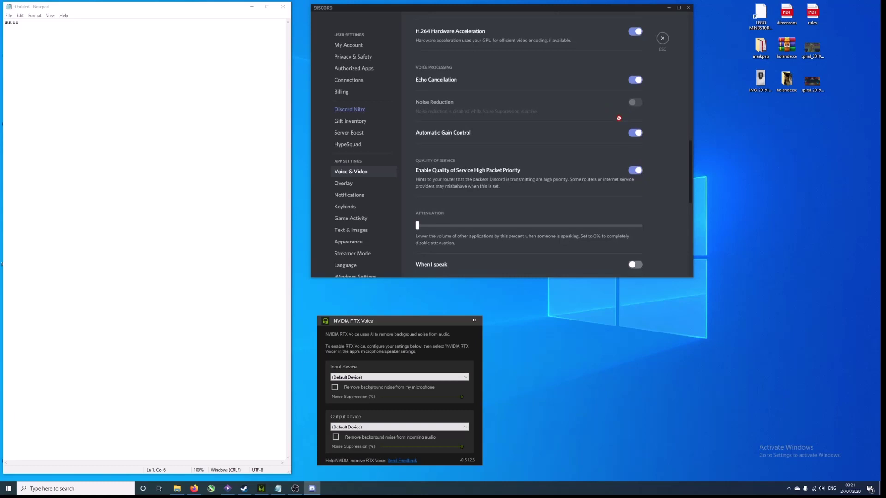
scroll(628, 117, "up", 3)
scroll(628, 116, "up", 3)
left_click(635, 112)
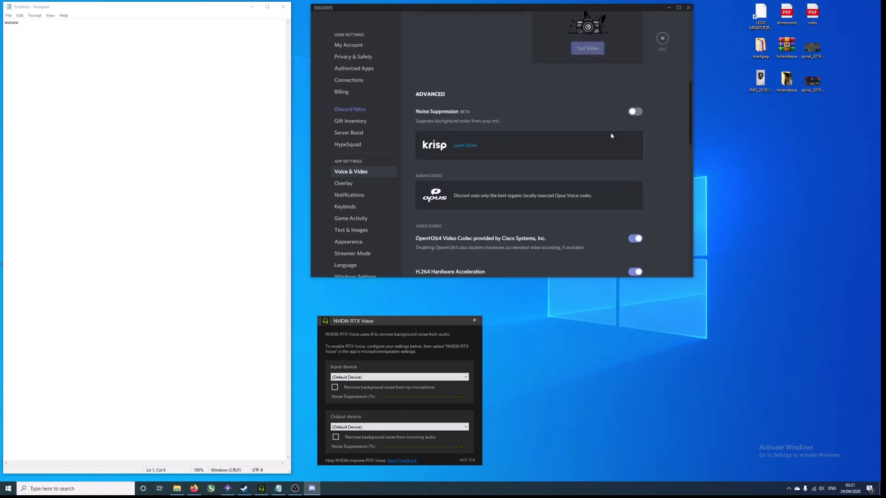
Turn off the Noise Reduction option under Voice Processing
scroll(632, 115, "down", 4)
scroll(611, 136, "down", 1)
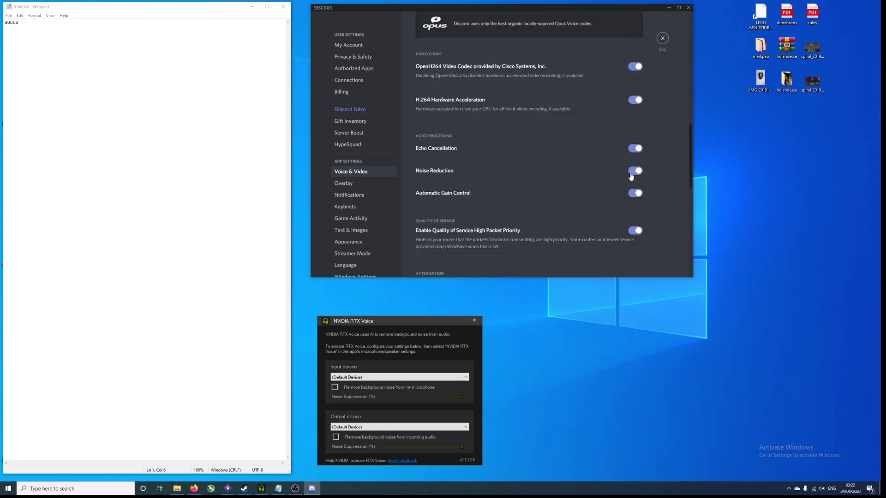
left_click(633, 173)
Enable background noise removal for the microphone in NVIDIA RTX Voice and test it by adding a run of "o" letters in Notepad
left_click(334, 387)
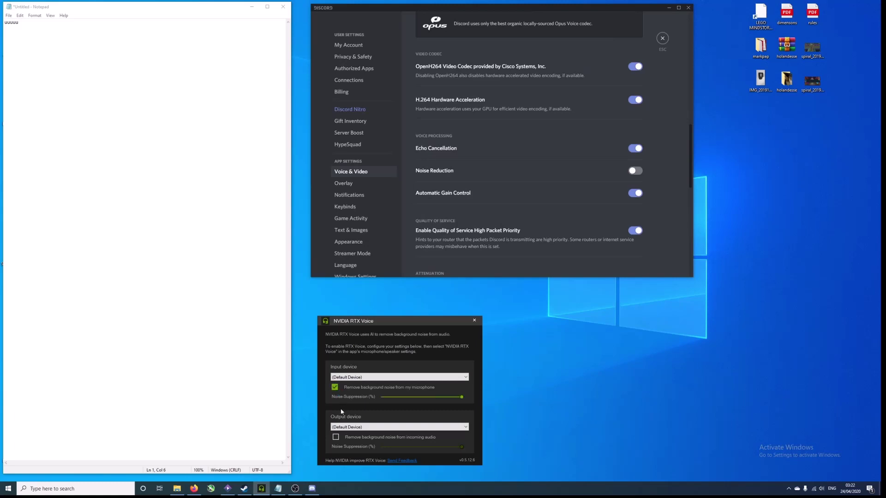
left_click(181, 173)
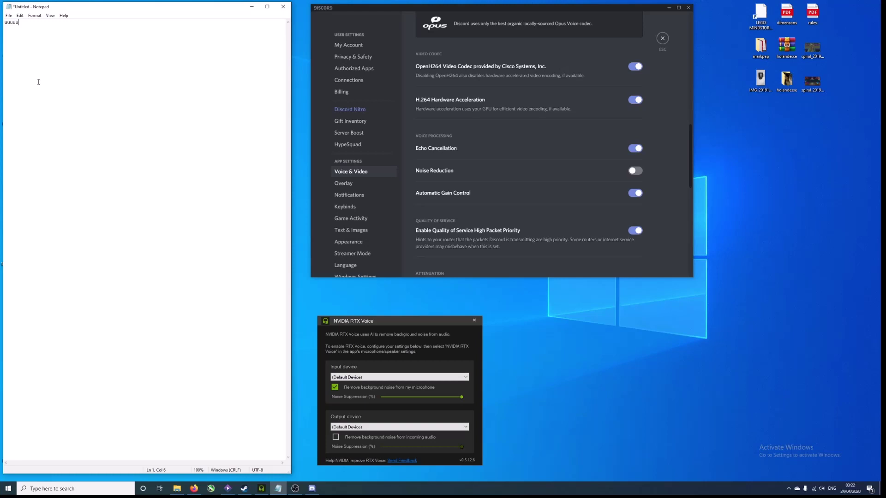
type("ooooo")
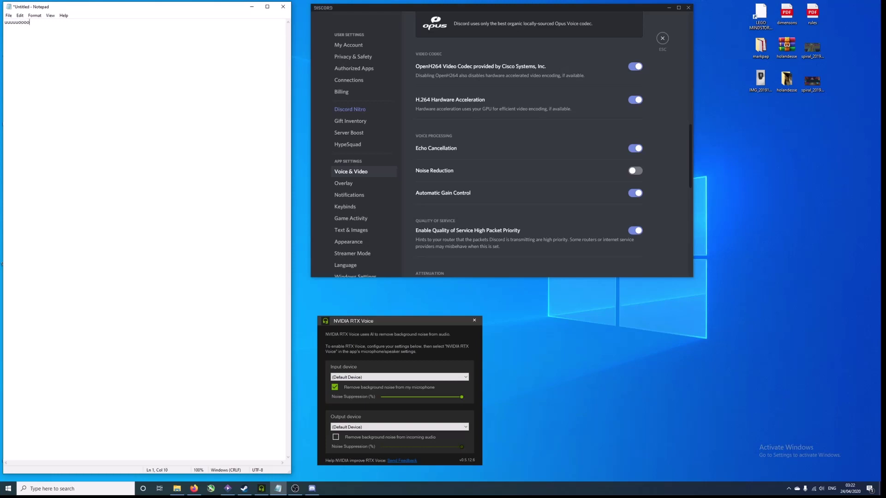